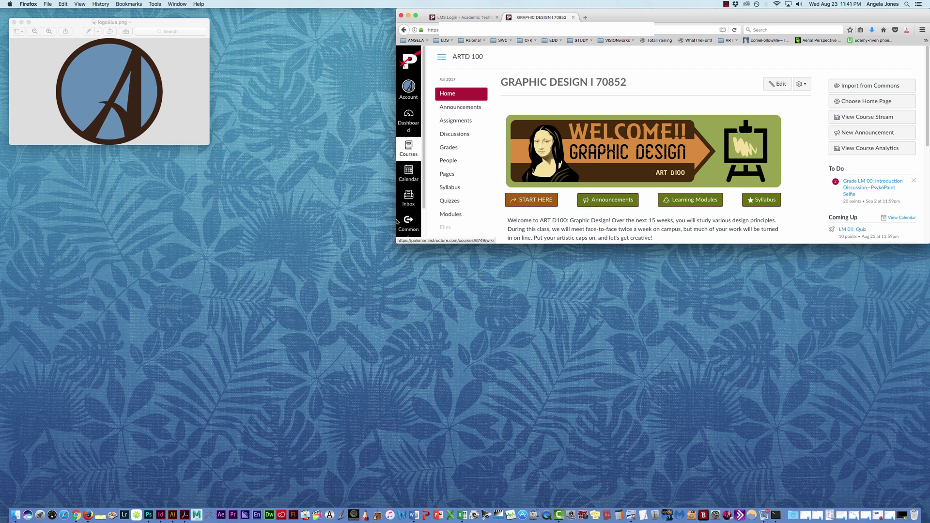
Screenshot the circular A logo in the Preview window as a JPG on the desktop
{"action": "left_click_drag", "start_coordinate": [181, 23], "coordinate": [253, 44]}
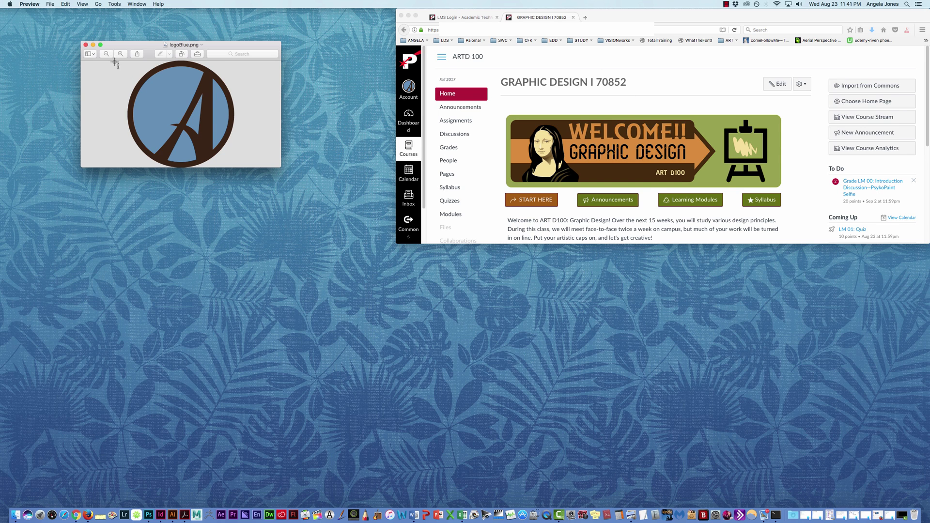
{"action": "left_click_drag", "start_coordinate": [114, 62], "coordinate": [246, 166]}
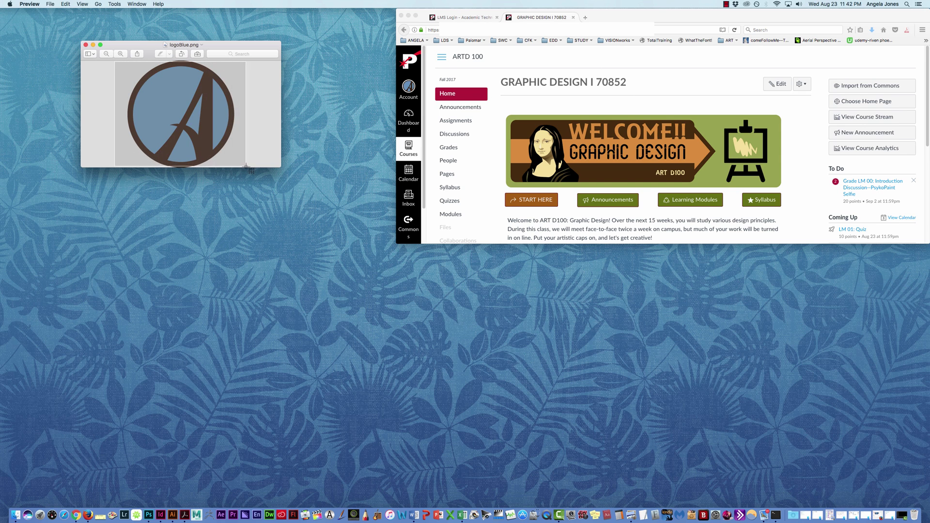
{"action": "left_click_drag", "start_coordinate": [246, 166], "coordinate": [247, 167]}
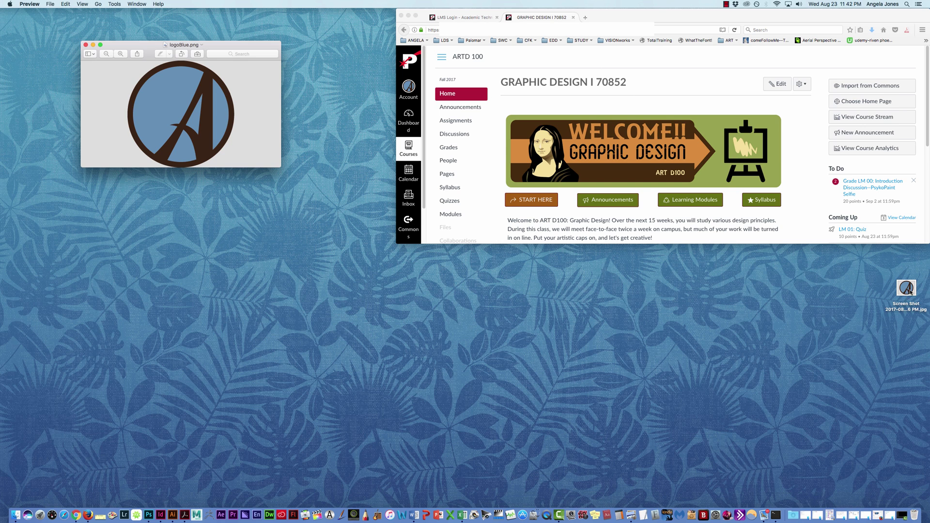
Close the logoBlue.png window and rename the desktop screenshot to test.jpg
{"action": "left_click_drag", "start_coordinate": [910, 292], "coordinate": [251, 266]}
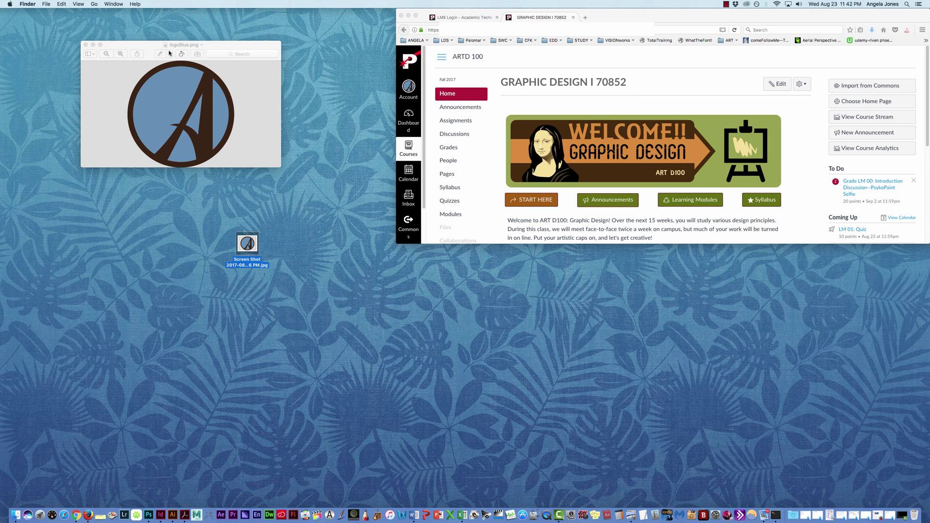
{"action": "left_click", "coordinate": [85, 45]}
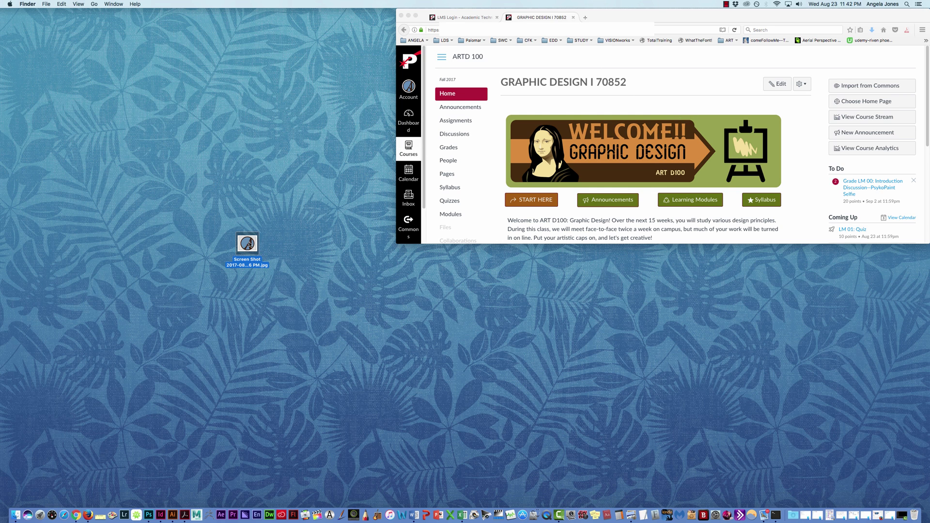
{"action": "mouse_move", "coordinate": [250, 244]}
{"action": "left_mouse_down"}
{"action": "mouse_move", "coordinate": [241, 176]}
{"action": "mouse_move", "coordinate": [196, 151]}
{"action": "left_mouse_up"}
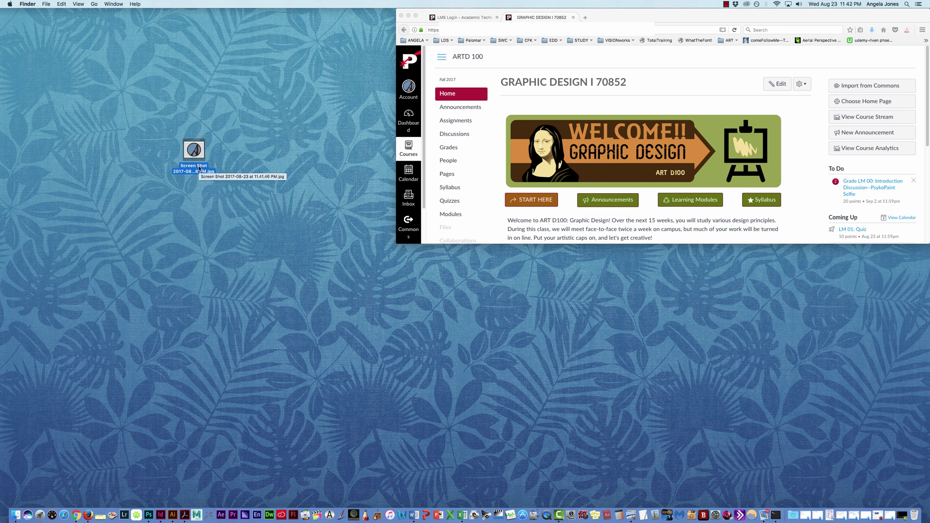
{"action": "left_click", "coordinate": [196, 167]}
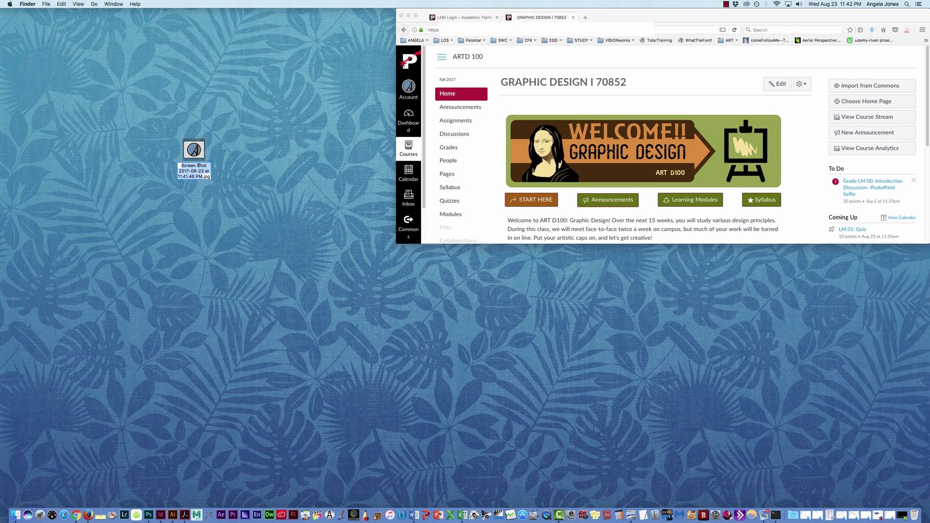
{"action": "type", "text": "test"}
{"action": "key", "text": "Return"}
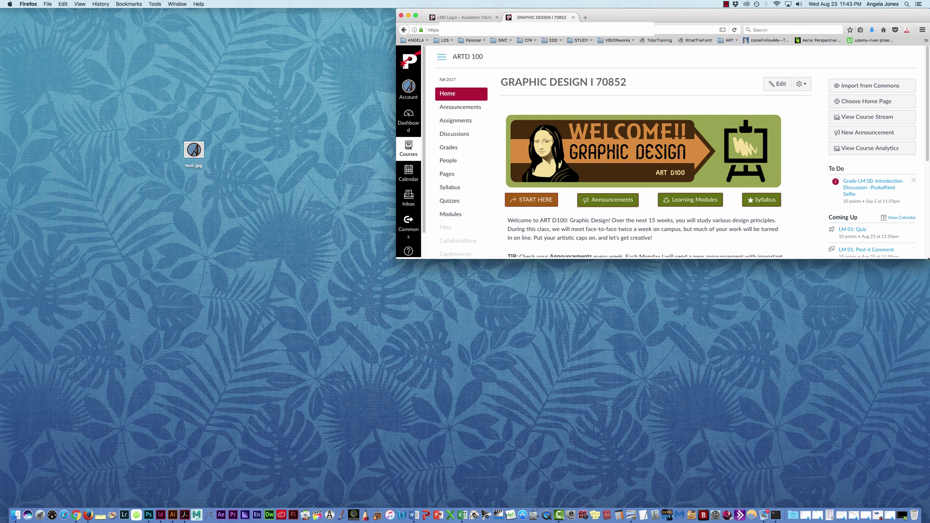
Enlarge the browser window and go to the personal Files area through Account
{"action": "left_click_drag", "start_coordinate": [926, 243], "coordinate": [929, 451]}
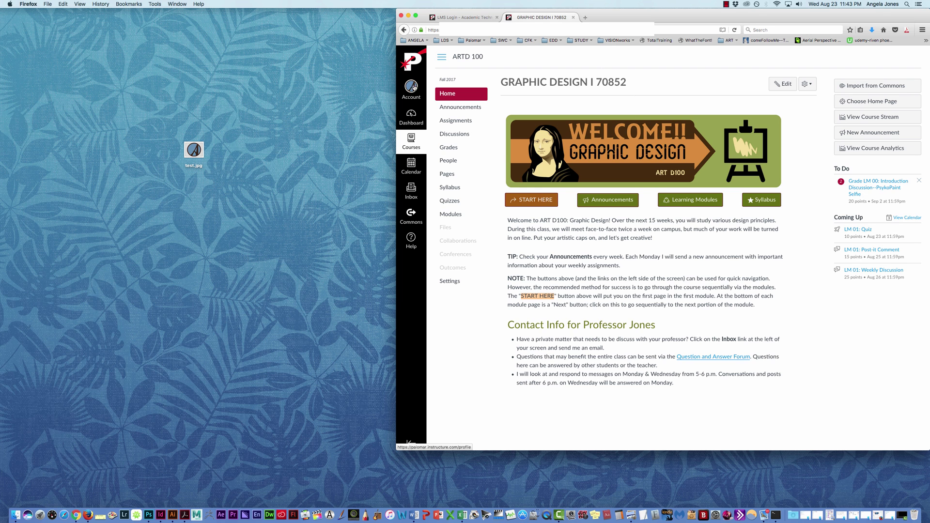
{"action": "left_click", "coordinate": [415, 88]}
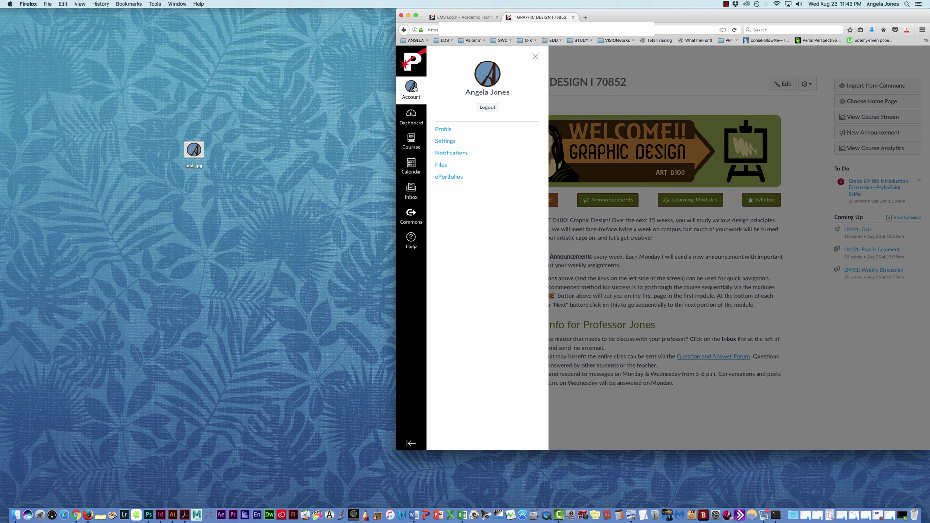
{"action": "left_click", "coordinate": [445, 167]}
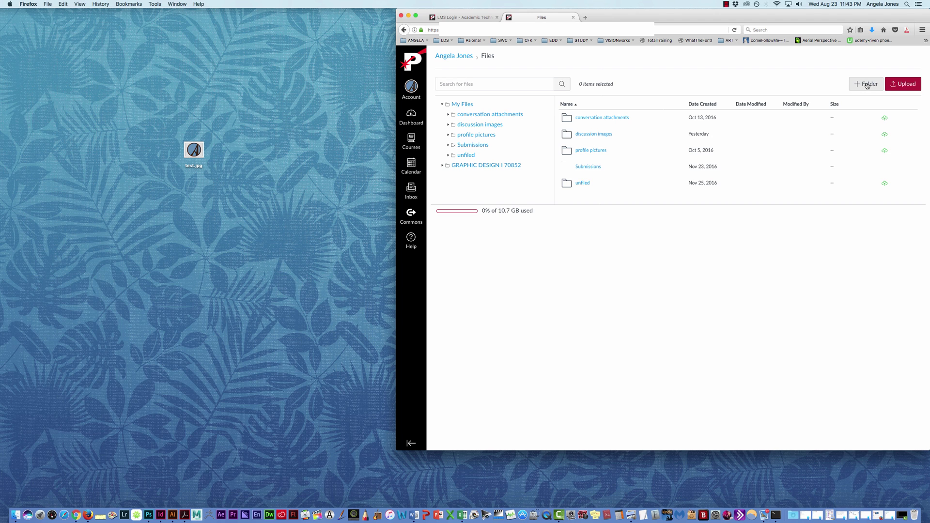
{"action": "left_click", "coordinate": [867, 84]}
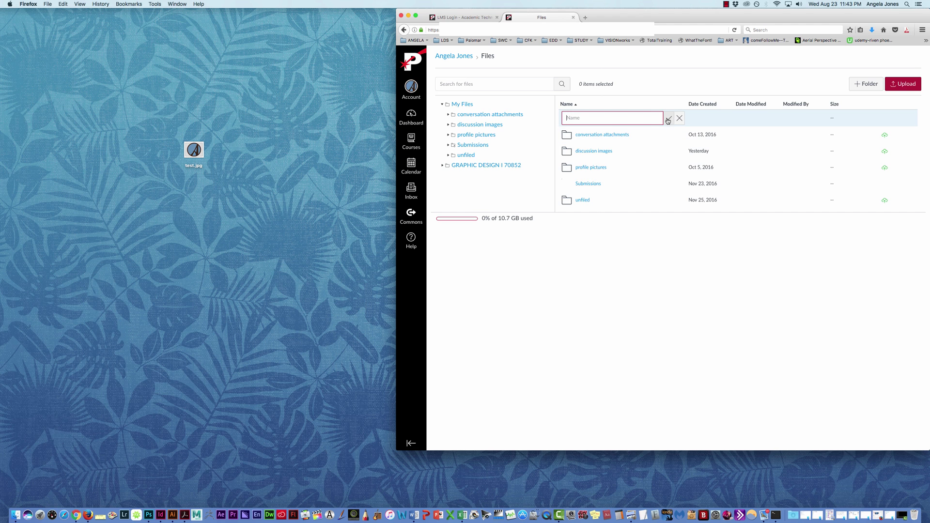
{"action": "left_click", "coordinate": [669, 119]}
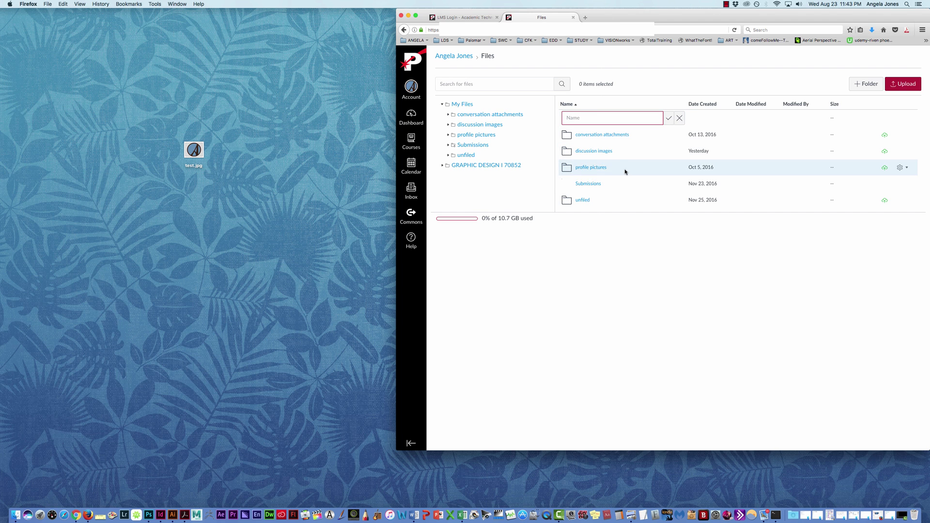
{"action": "mouse_move", "coordinate": [594, 150]}
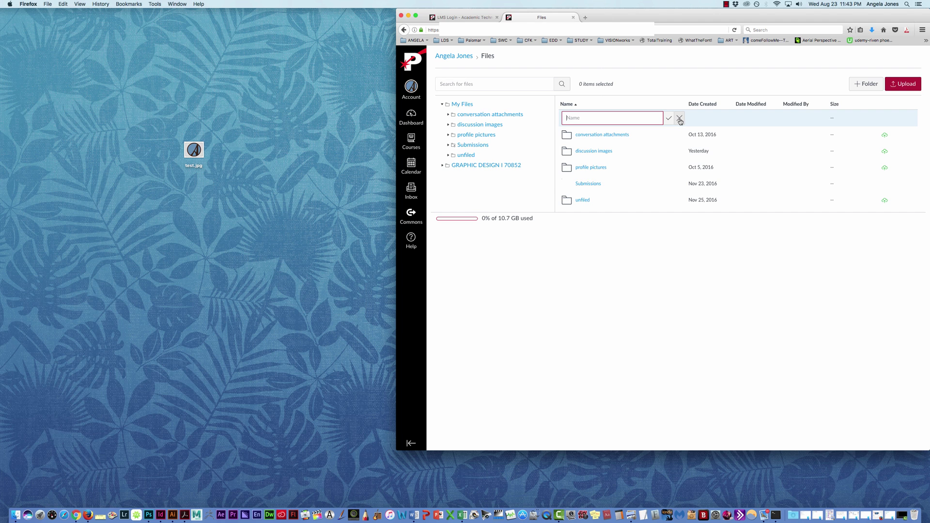
{"action": "left_click", "coordinate": [680, 120]}
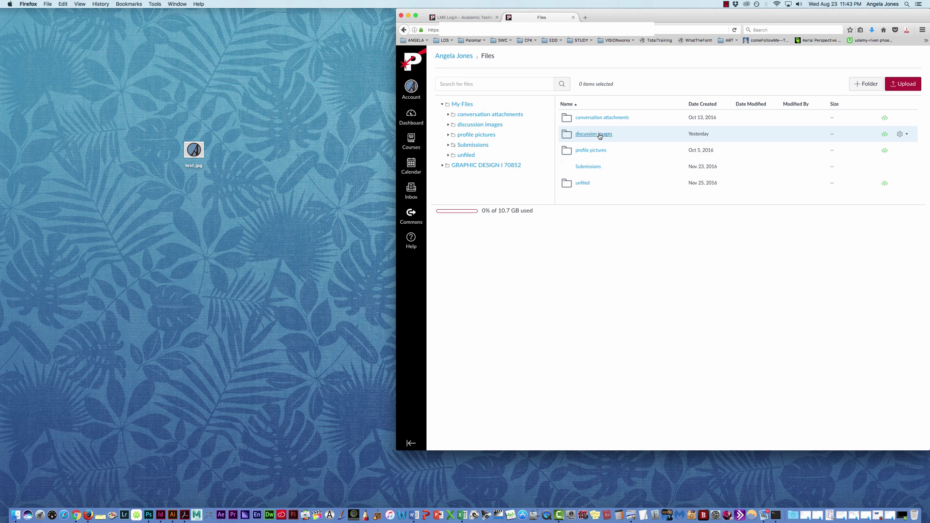
Upload test.jpg from the desktop into the Canvas discussion images folder
{"action": "left_click", "coordinate": [568, 135]}
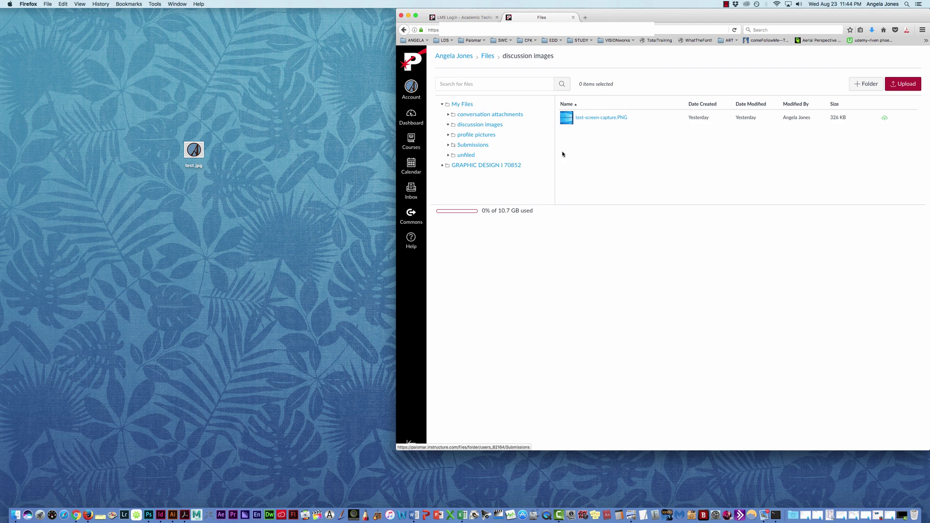
{"action": "left_click", "coordinate": [196, 153]}
{"action": "left_click_drag", "start_coordinate": [195, 154], "coordinate": [267, 178]}
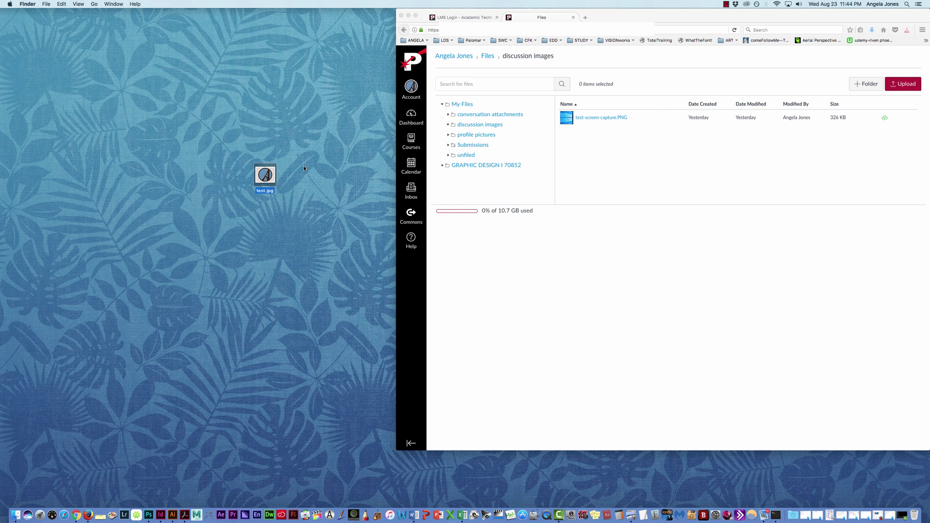
{"action": "left_click_drag", "start_coordinate": [265, 181], "coordinate": [592, 170]}
{"action": "left_click", "coordinate": [412, 115]}
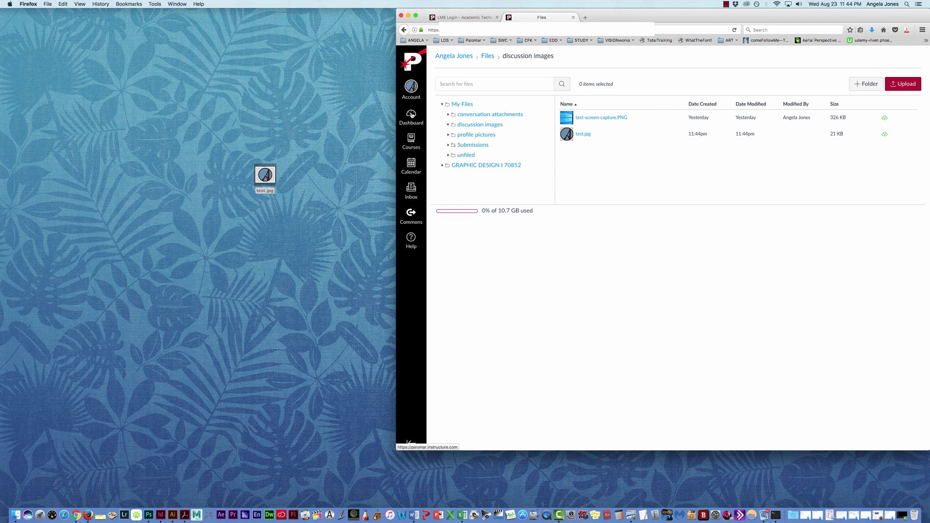
Go to the GRAPHIC DESIGN I course Modules and open LM 02: Weekly Discussion
{"action": "left_click", "coordinate": [412, 115]}
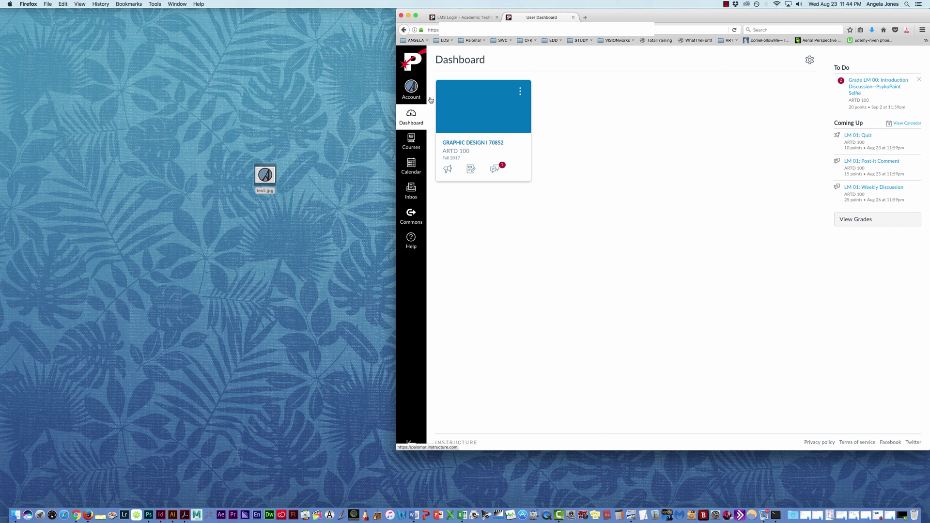
{"action": "left_click", "coordinate": [482, 115]}
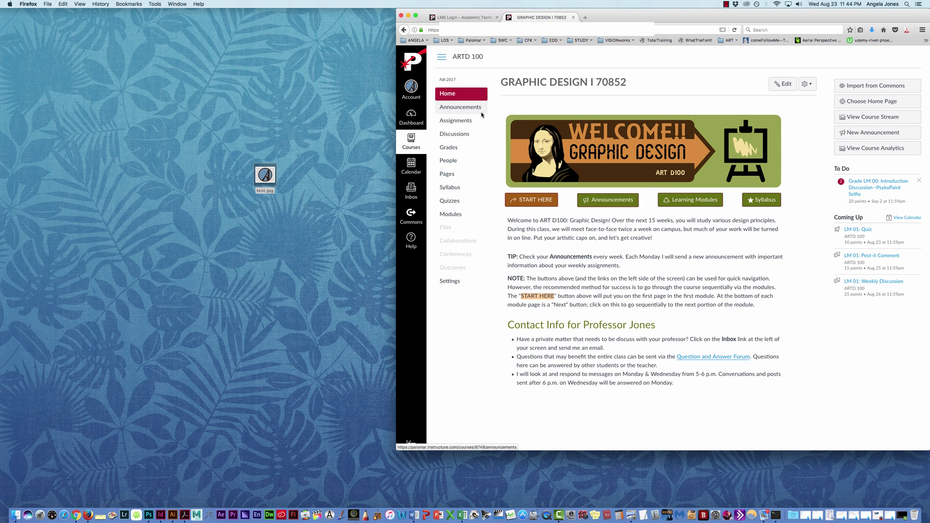
{"action": "left_click", "coordinate": [449, 215]}
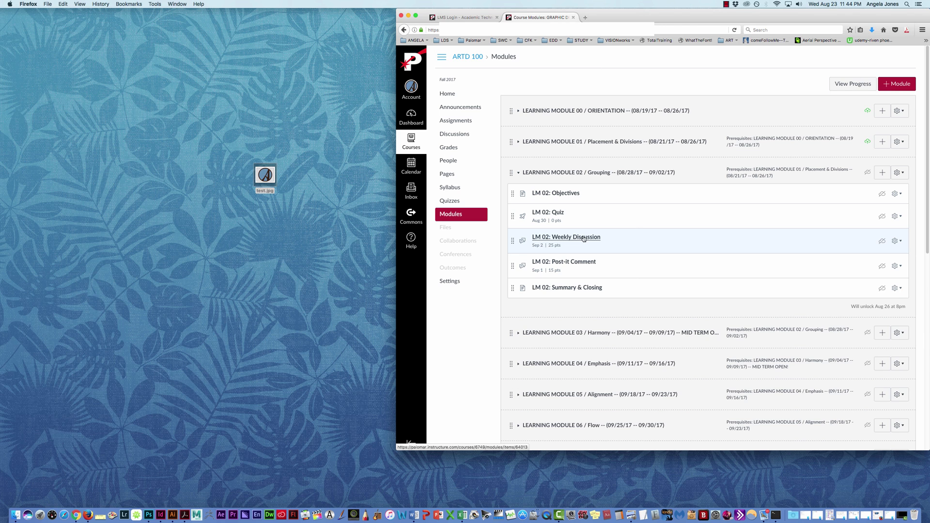
{"action": "left_click", "coordinate": [584, 238]}
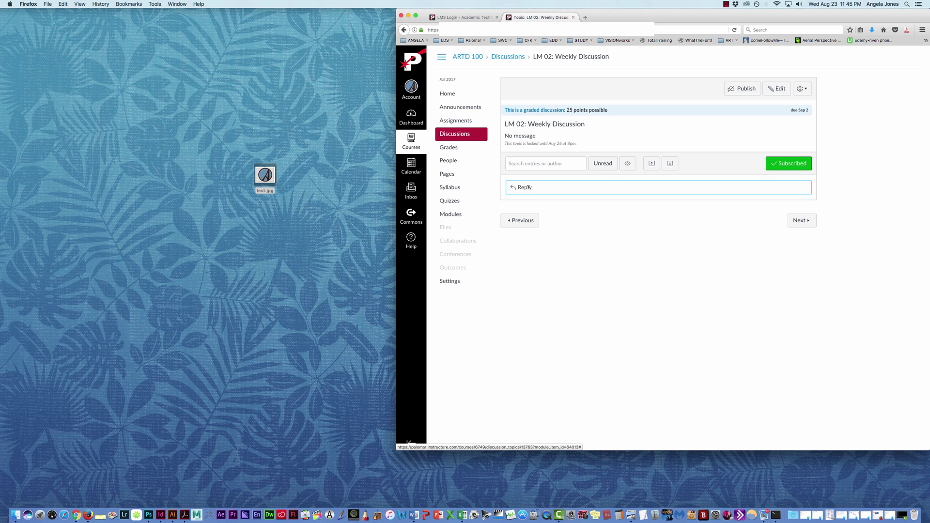
Start a new reply on the LM 02: Weekly Discussion topic
{"action": "left_click", "coordinate": [529, 188]}
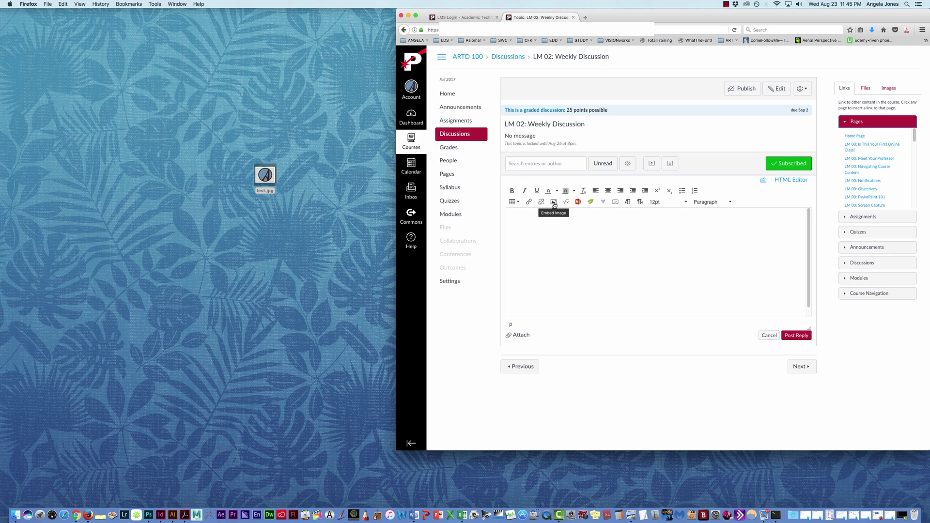
Embed test.jpg from My files > discussion images into the reply body
{"action": "left_click", "coordinate": [554, 202]}
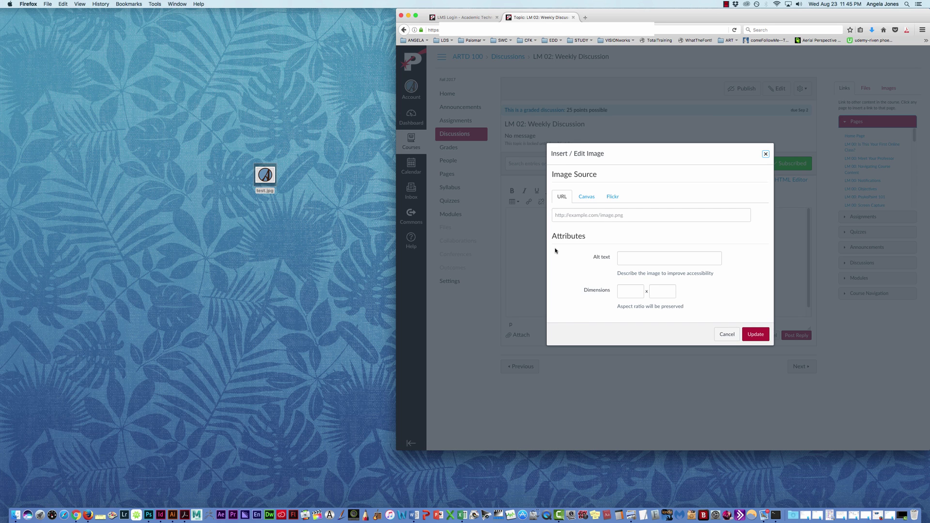
{"action": "left_click", "coordinate": [585, 198]}
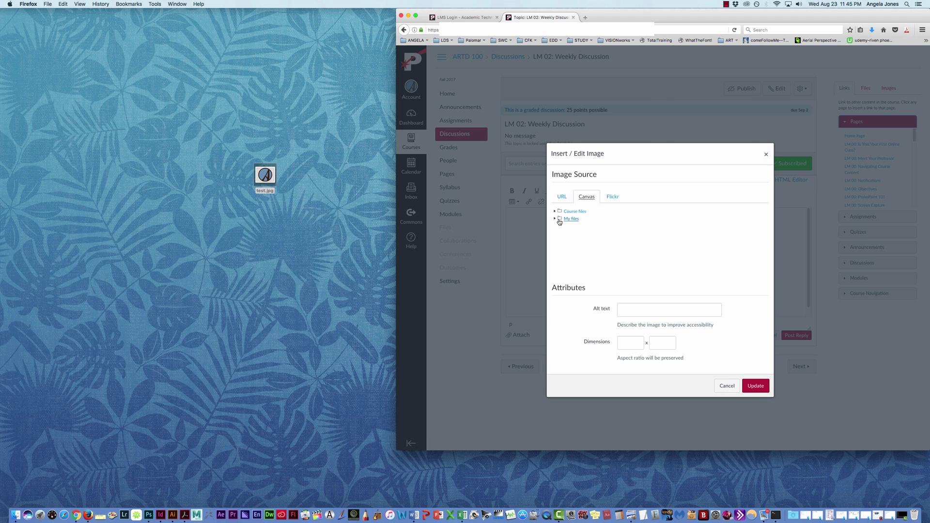
{"action": "left_click", "coordinate": [569, 220]}
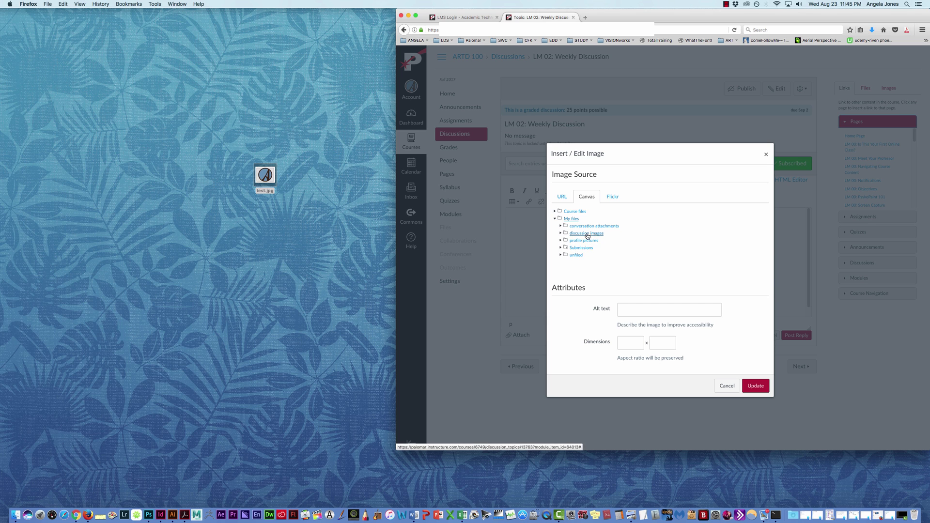
{"action": "left_click", "coordinate": [587, 234]}
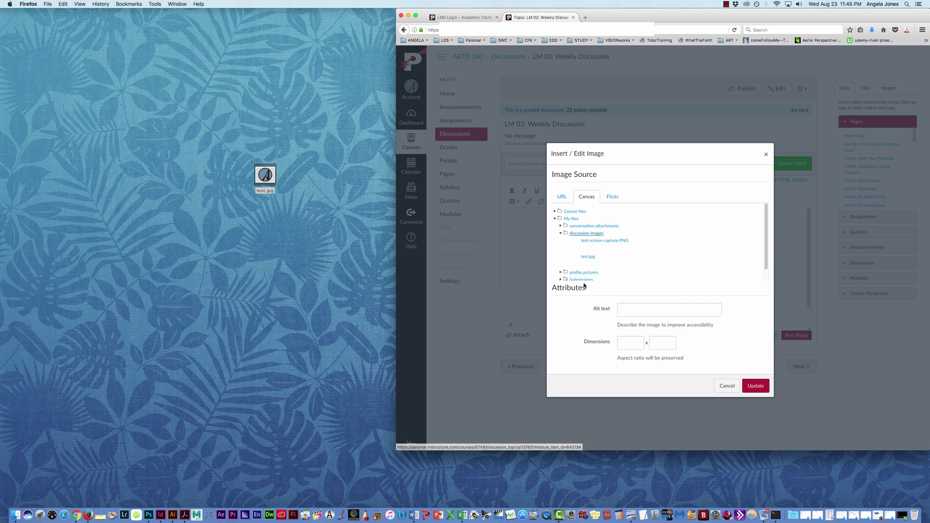
{"action": "left_click", "coordinate": [588, 258]}
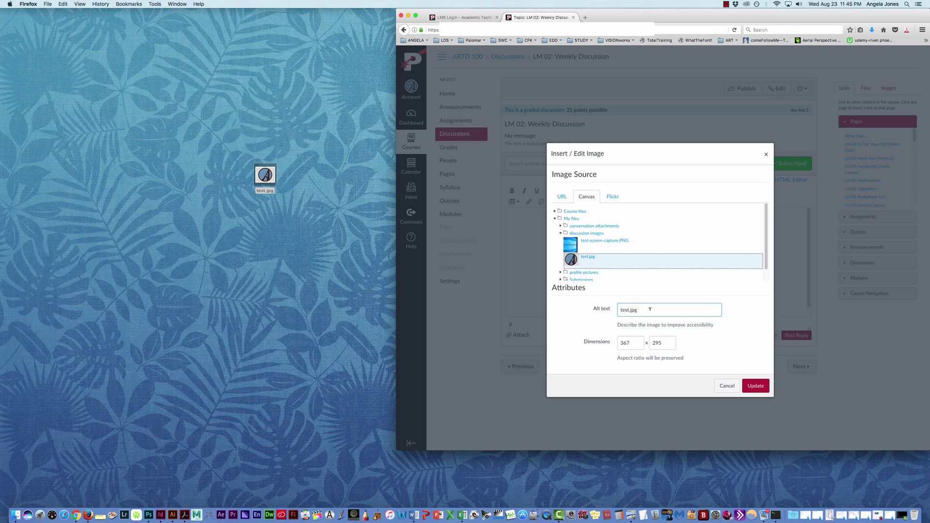
{"action": "left_click", "coordinate": [755, 386]}
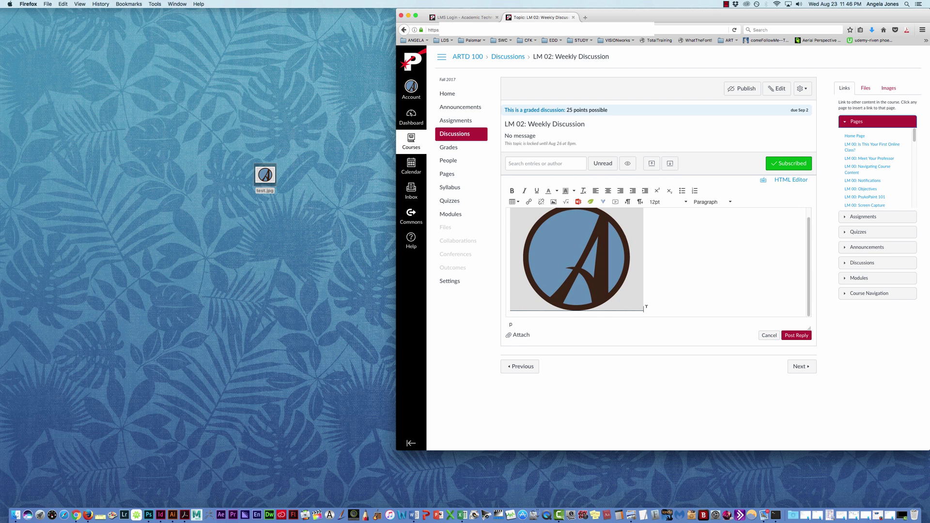
Add the line "type what I want...." below the embedded logo
{"action": "key", "text": "Return"}
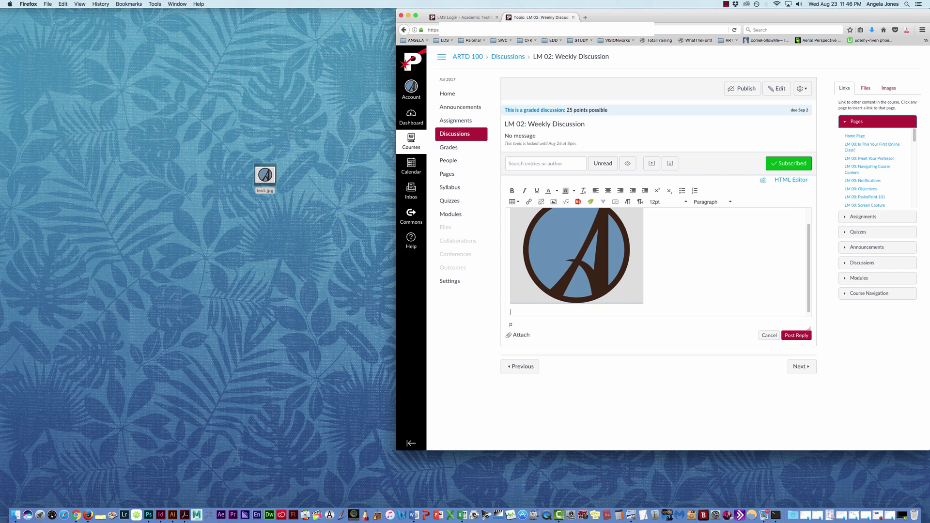
{"action": "type", "text": "type w"}
{"action": "type", "text": "hat I want....."}
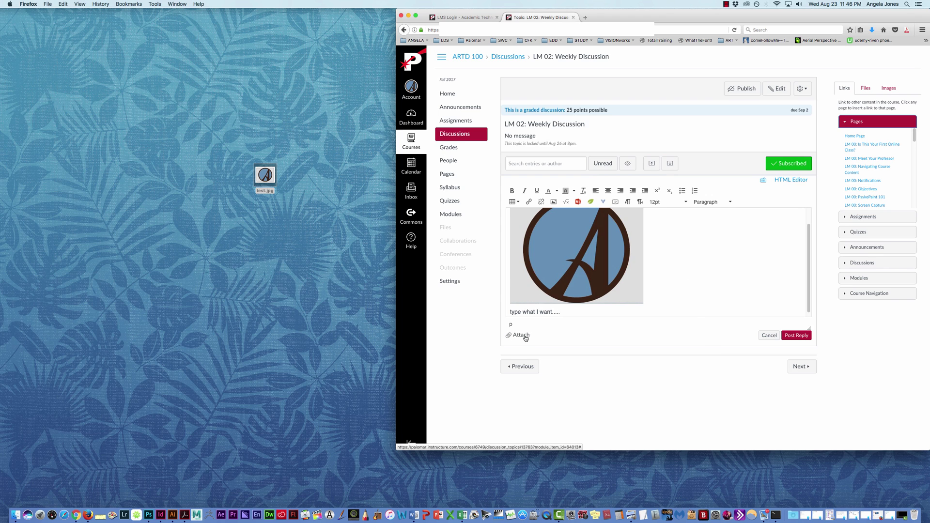
Attach test.jpg from the Desktop to the reply draft
{"action": "left_click", "coordinate": [520, 336]}
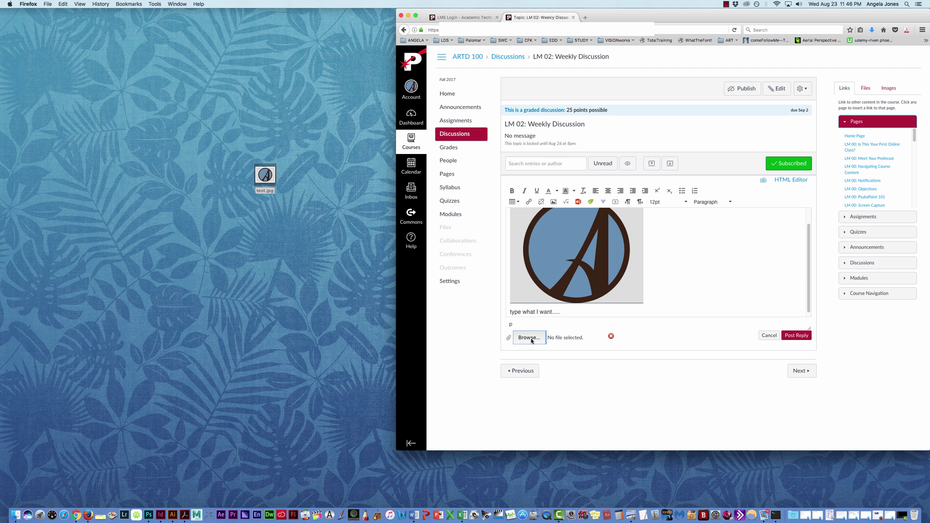
{"action": "left_click", "coordinate": [533, 340]}
{"action": "mouse_move", "coordinate": [377, 85]}
{"action": "left_mouse_down"}
{"action": "mouse_move", "coordinate": [416, 118]}
{"action": "mouse_move", "coordinate": [401, 233]}
{"action": "left_mouse_up"}
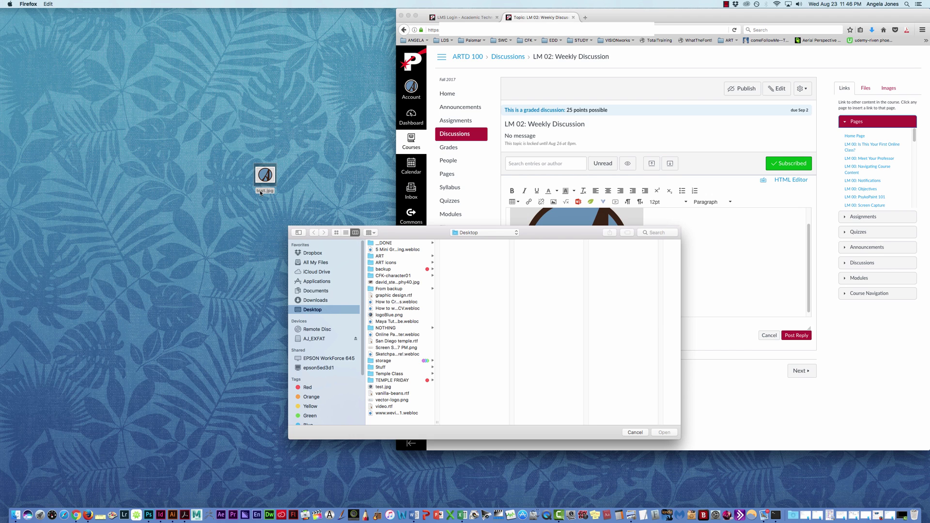
{"action": "left_click", "coordinate": [381, 387]}
{"action": "left_click", "coordinate": [664, 433]}
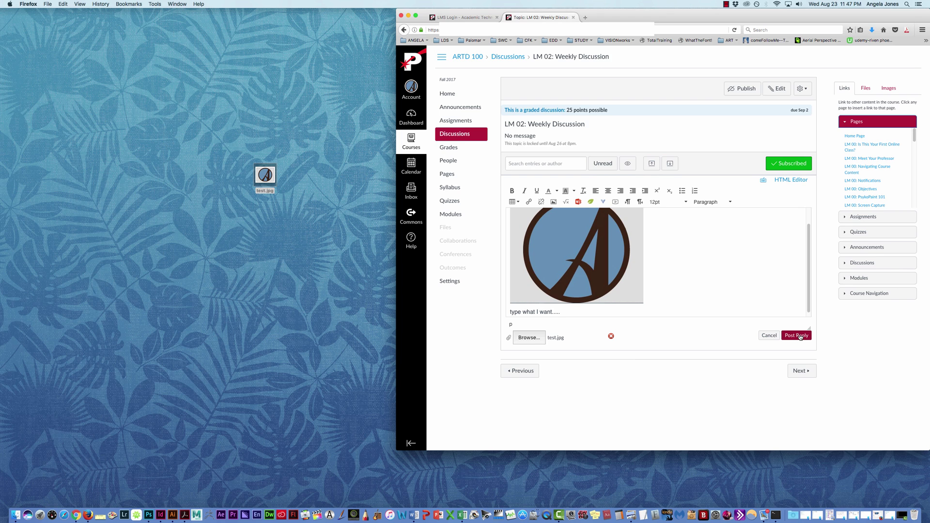
Post the reply, then try the test.jpg attachment link and cancel the open-file prompt
{"action": "left_click", "coordinate": [800, 336]}
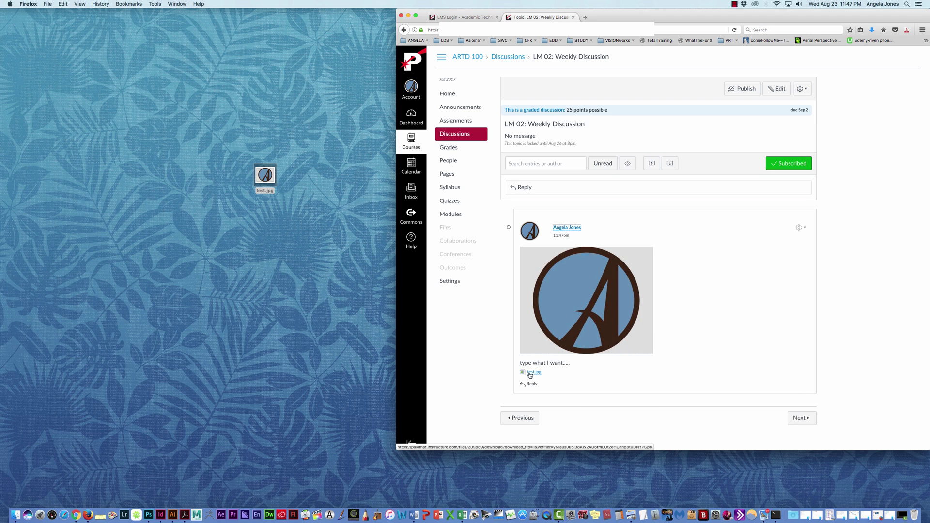
{"action": "left_click", "coordinate": [533, 373]}
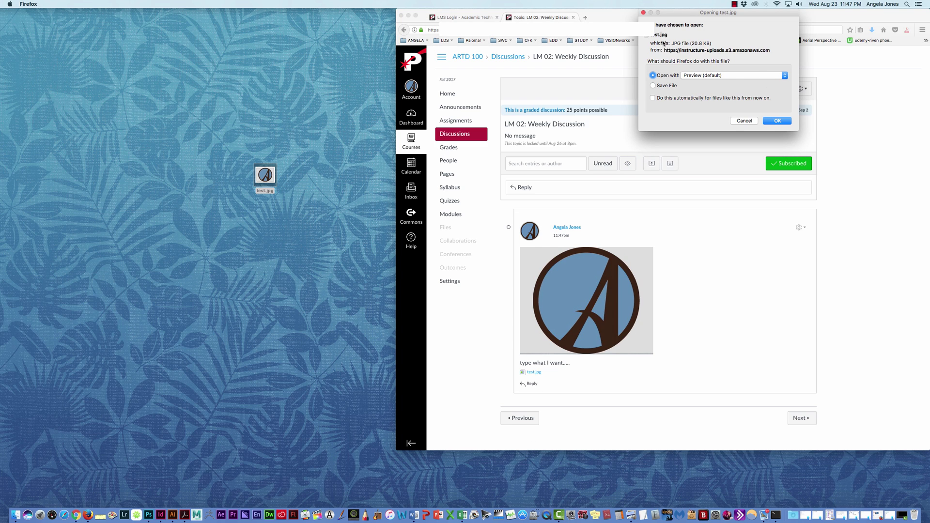
{"action": "left_click", "coordinate": [752, 122]}
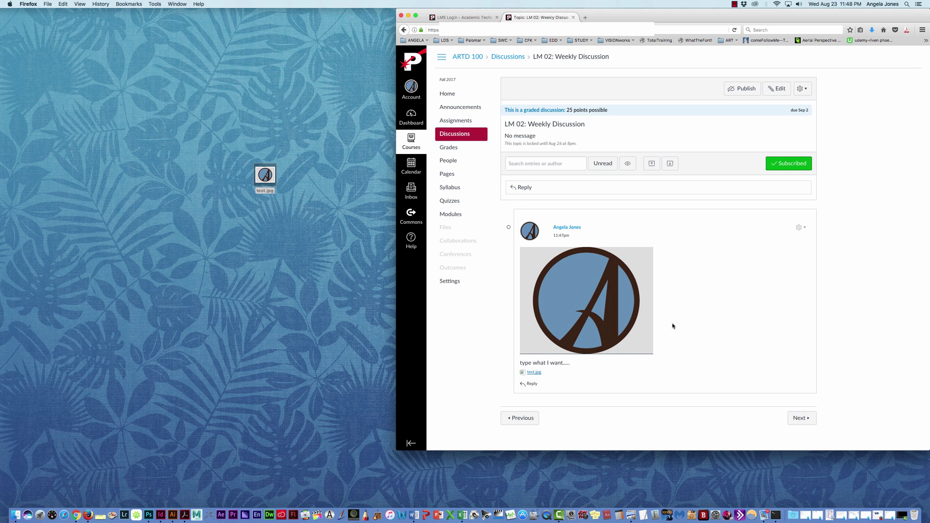
Delete the posted reply from LM 02: Weekly Discussion via its gear menu, confirming with OK
{"action": "left_click", "coordinate": [806, 230]}
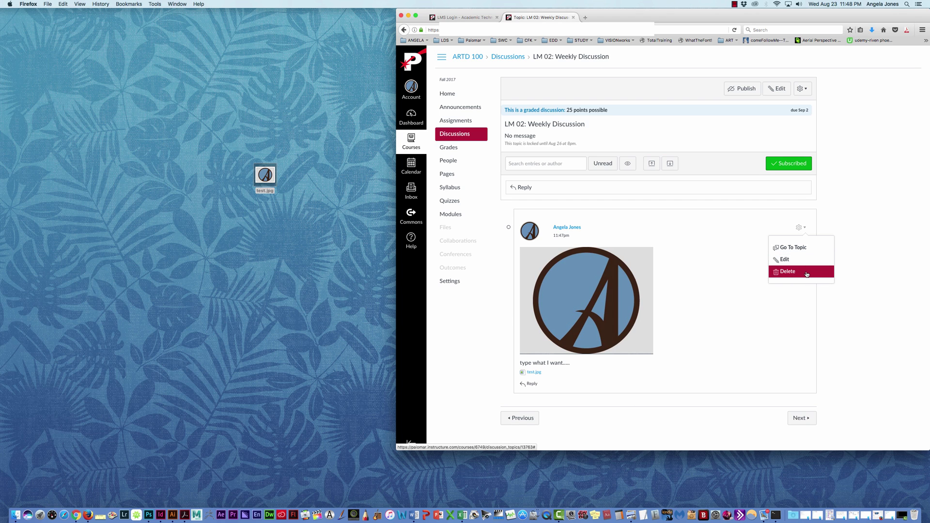
{"action": "left_click", "coordinate": [750, 328]}
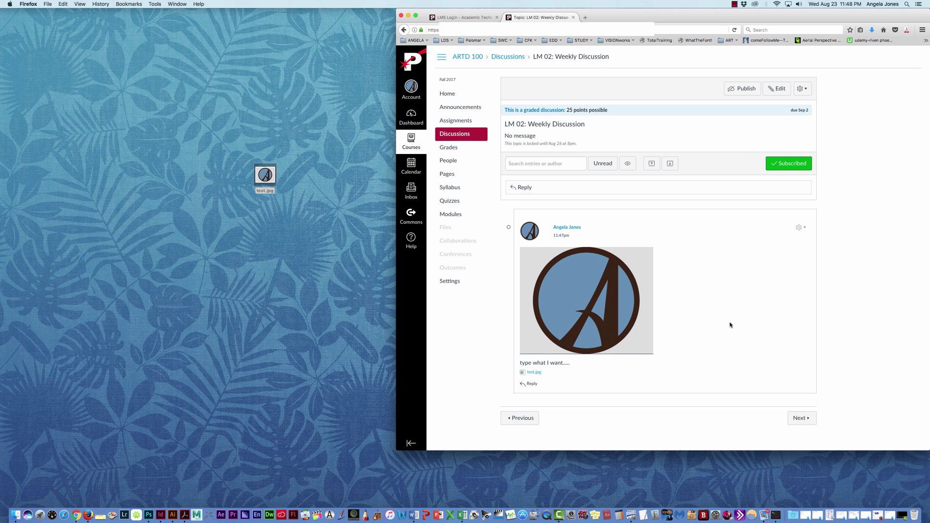
{"action": "left_click", "coordinate": [800, 227]}
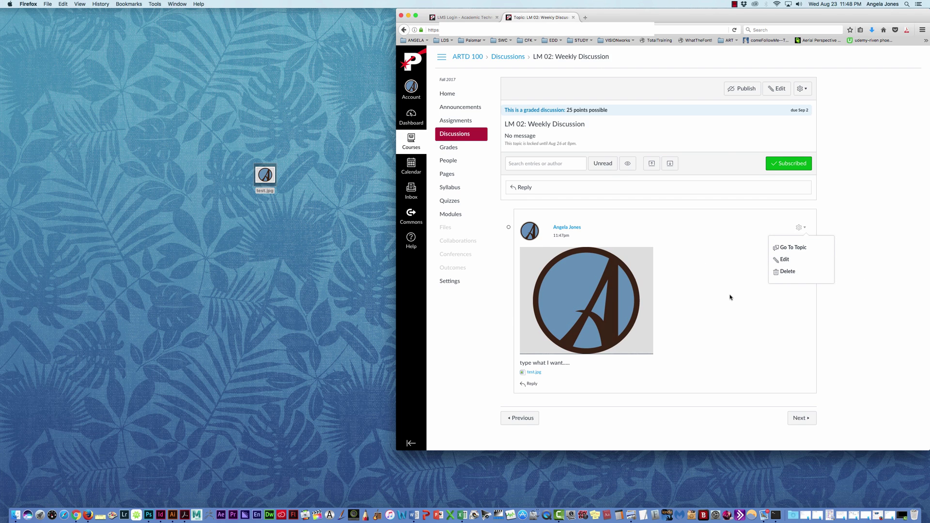
{"action": "left_click", "coordinate": [792, 272]}
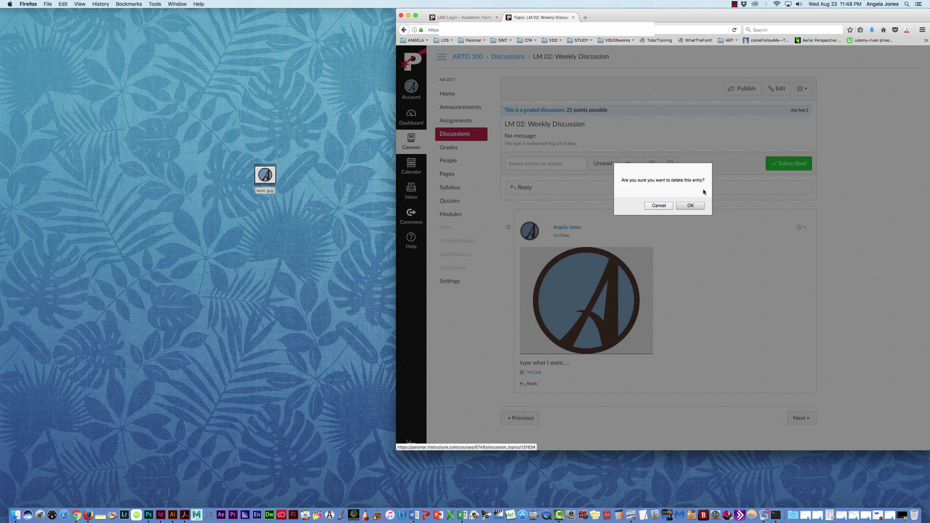
{"action": "left_click", "coordinate": [697, 205]}
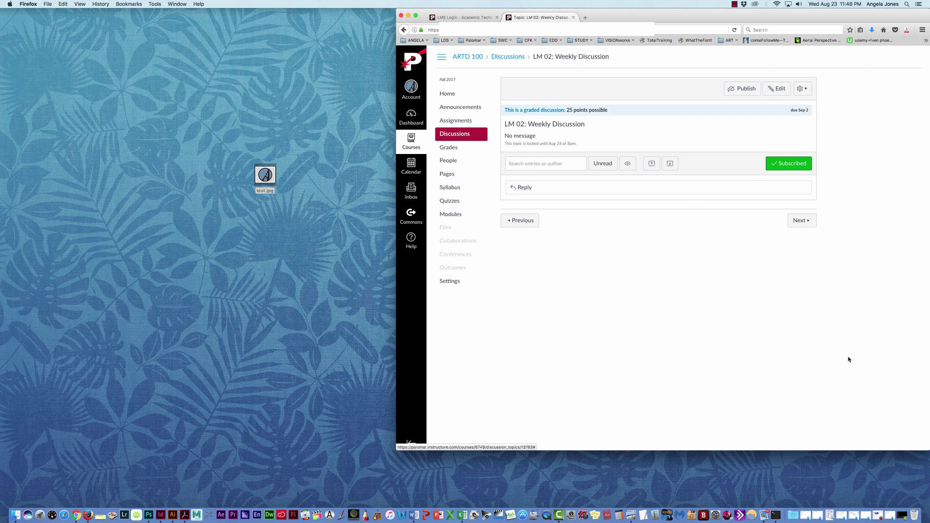